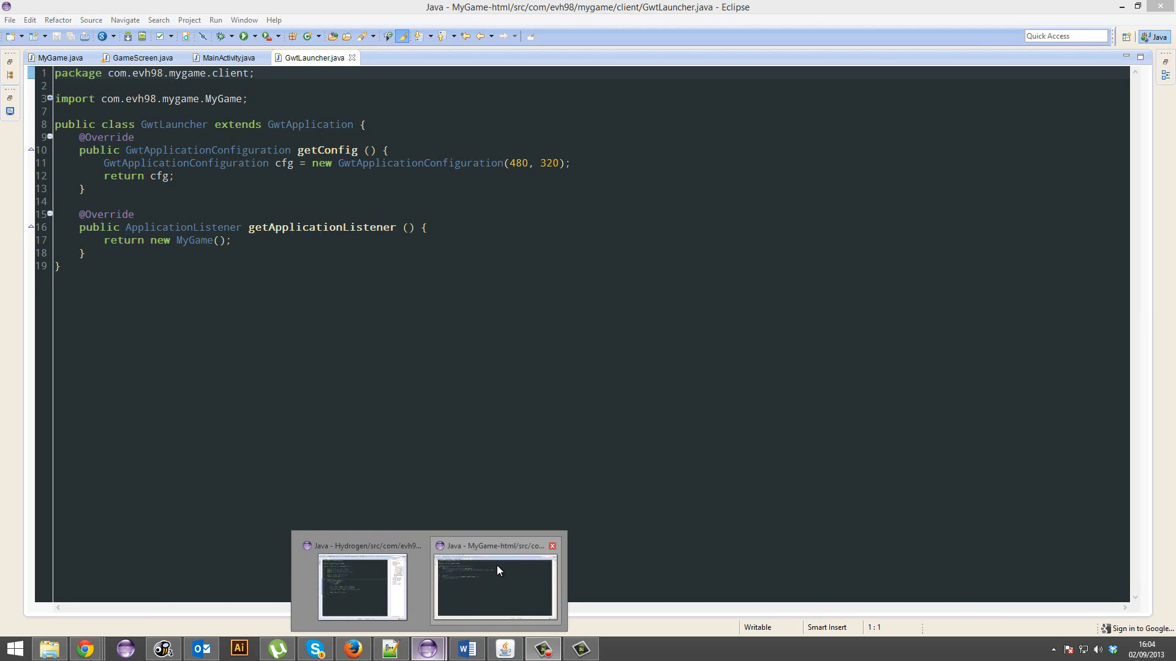
Step: Bring the MyGame Eclipse window forward and show GameScreen.java with the caret in render()
left_click(498, 570)
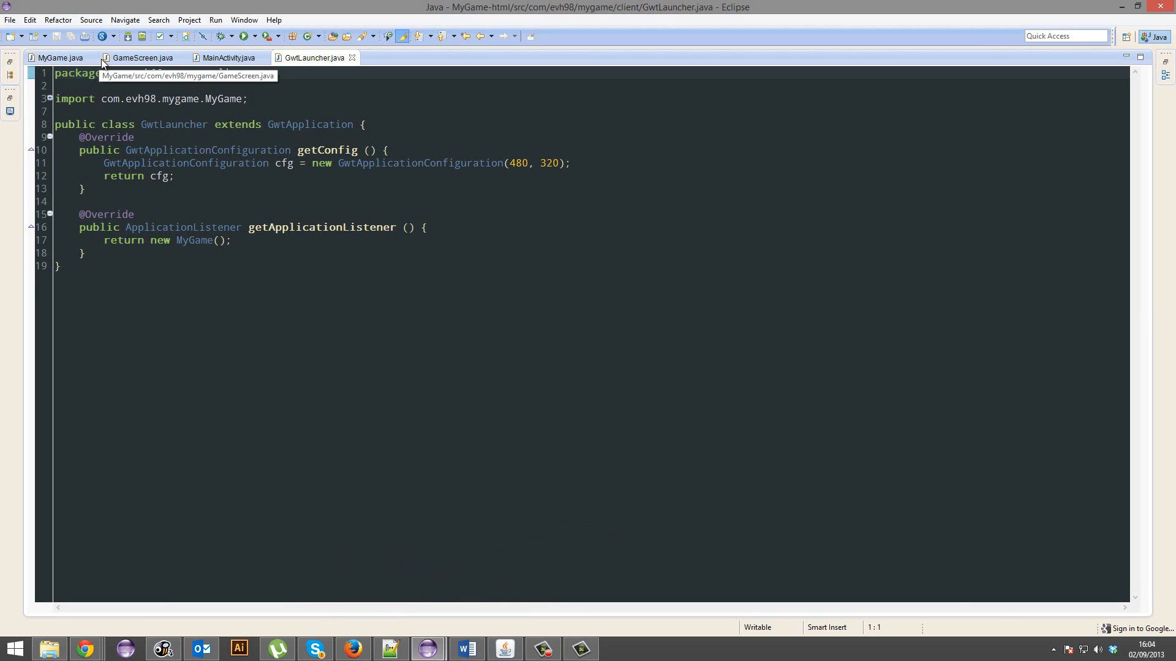
left_click(122, 58)
left_click(276, 240)
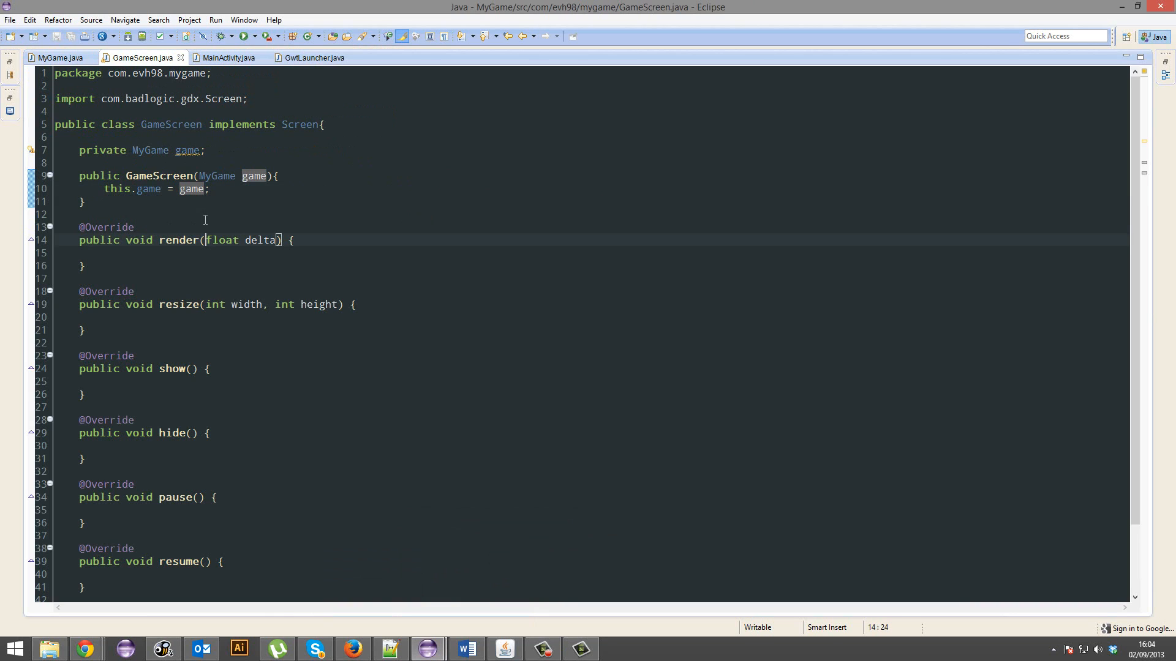
left_click(182, 257)
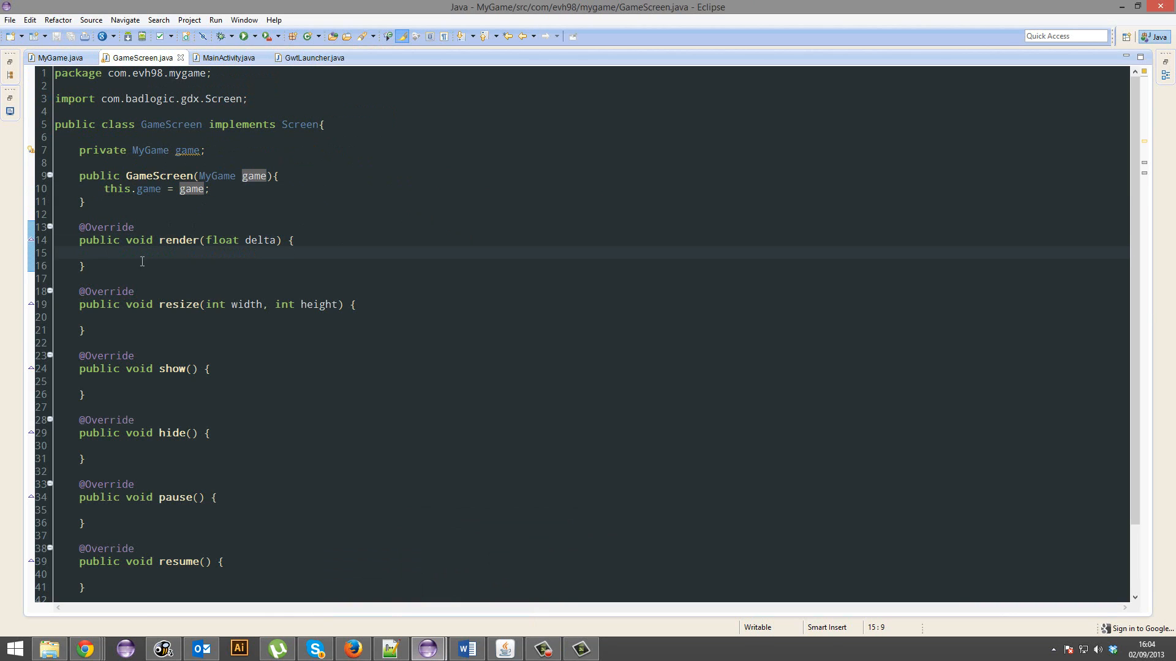
scroll(193, 267, "down", 1)
scroll(192, 267, "down", 1)
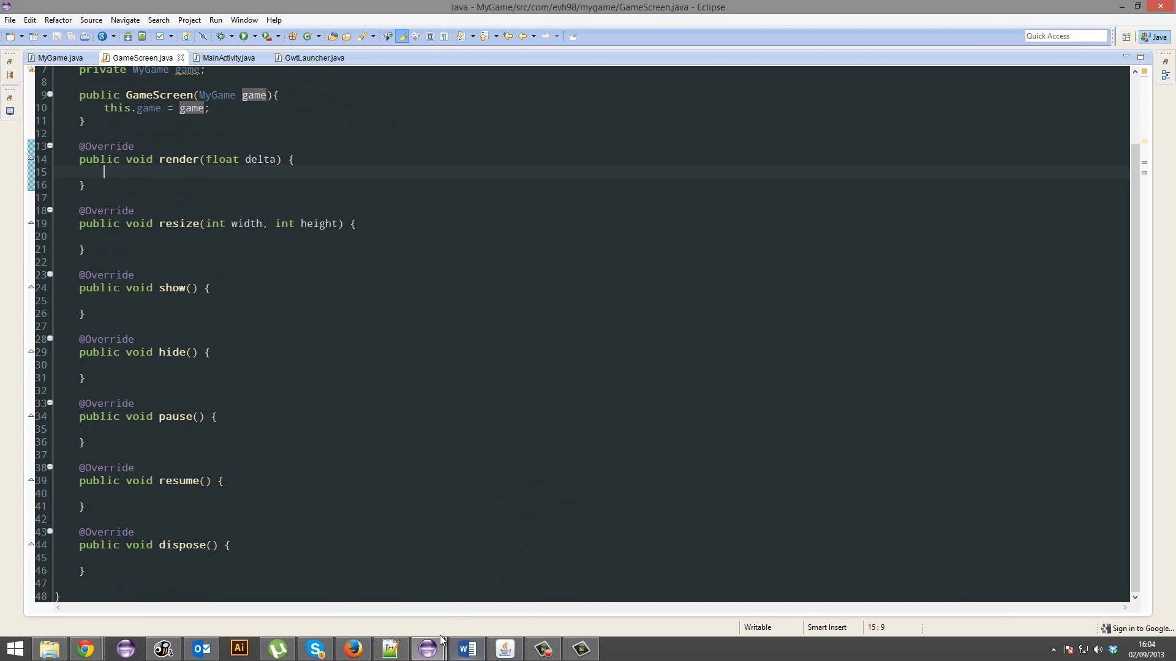
left_click(1124, 6)
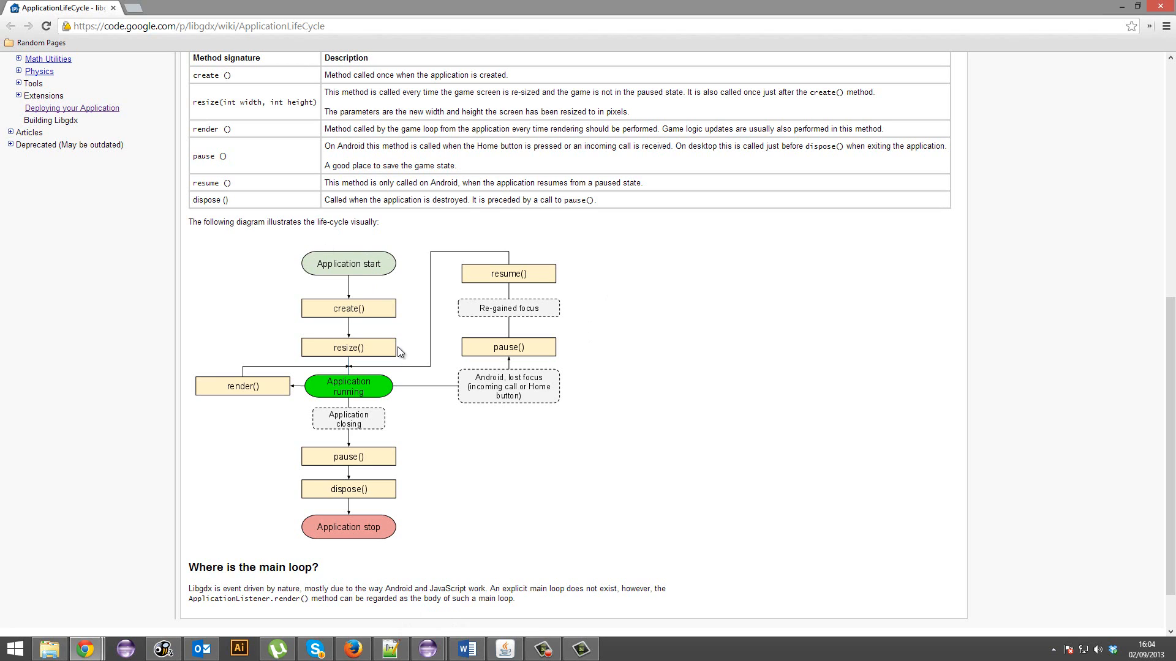
left_click_drag(376, 248, 385, 266)
left_click(496, 588)
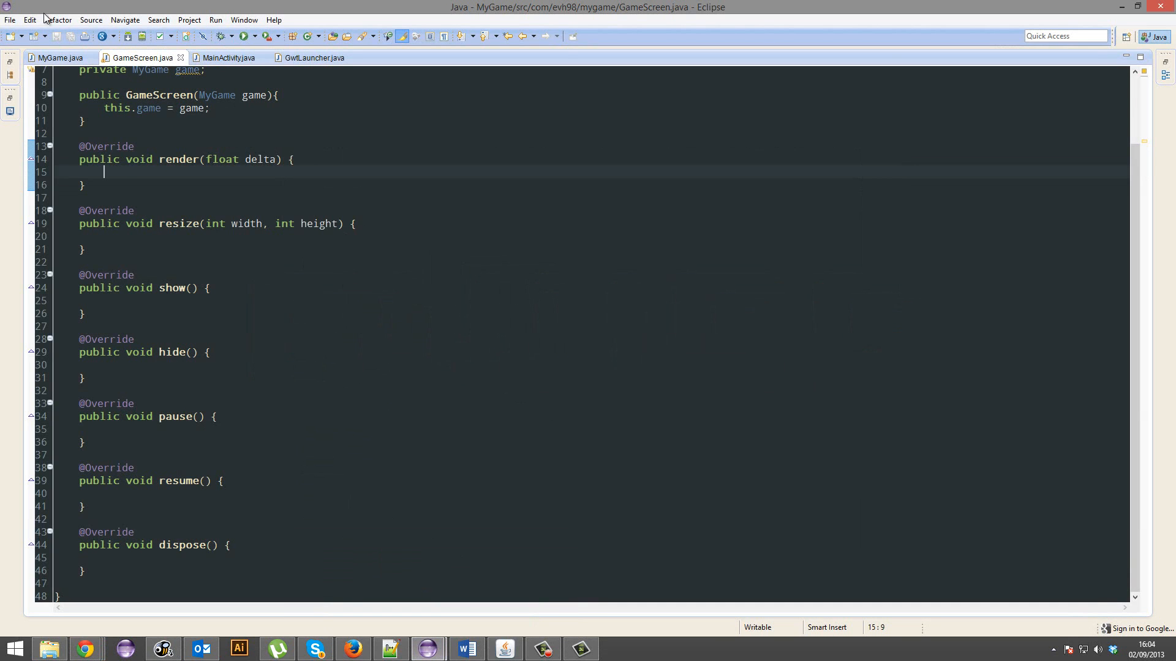
left_click(56, 58)
left_click(180, 189)
left_click(105, 214)
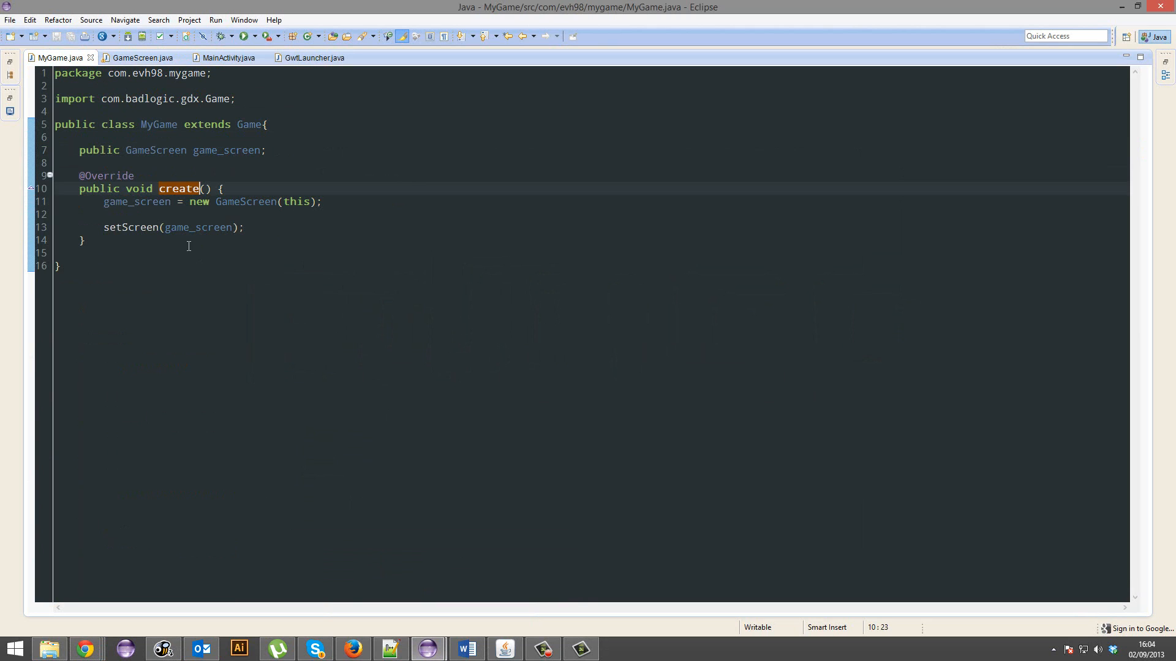
left_click(136, 58)
scroll(368, 275, "down", 3)
scroll(367, 277, "up", 2)
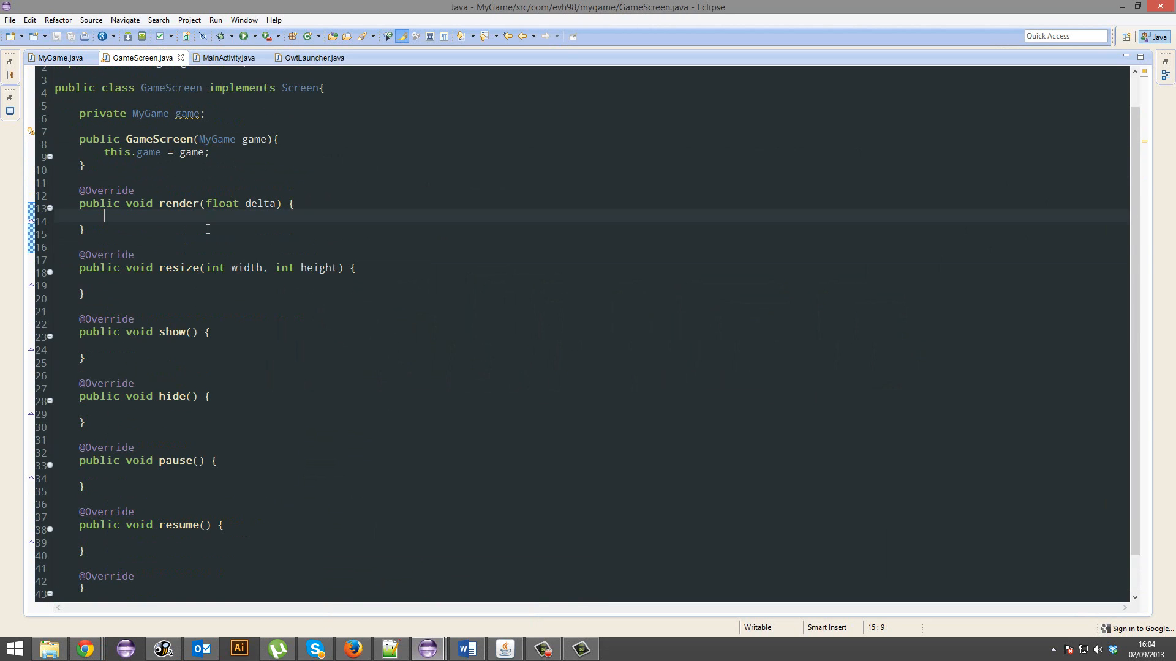
left_click(105, 172)
left_click(440, 405)
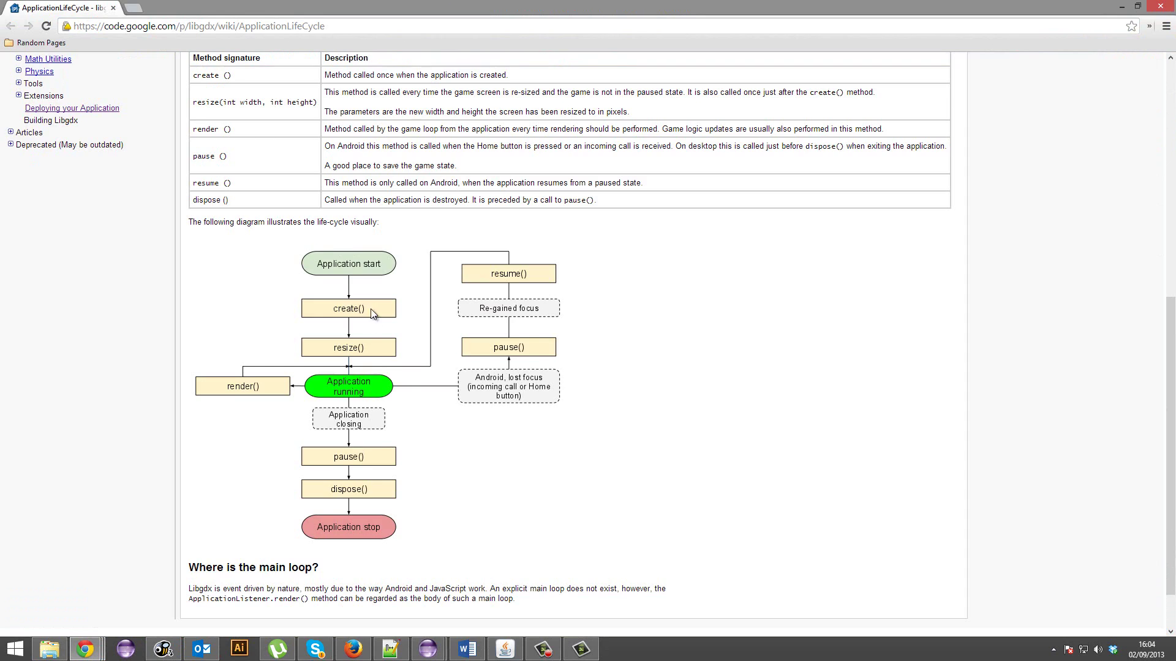
left_click(85, 649)
left_click(426, 649)
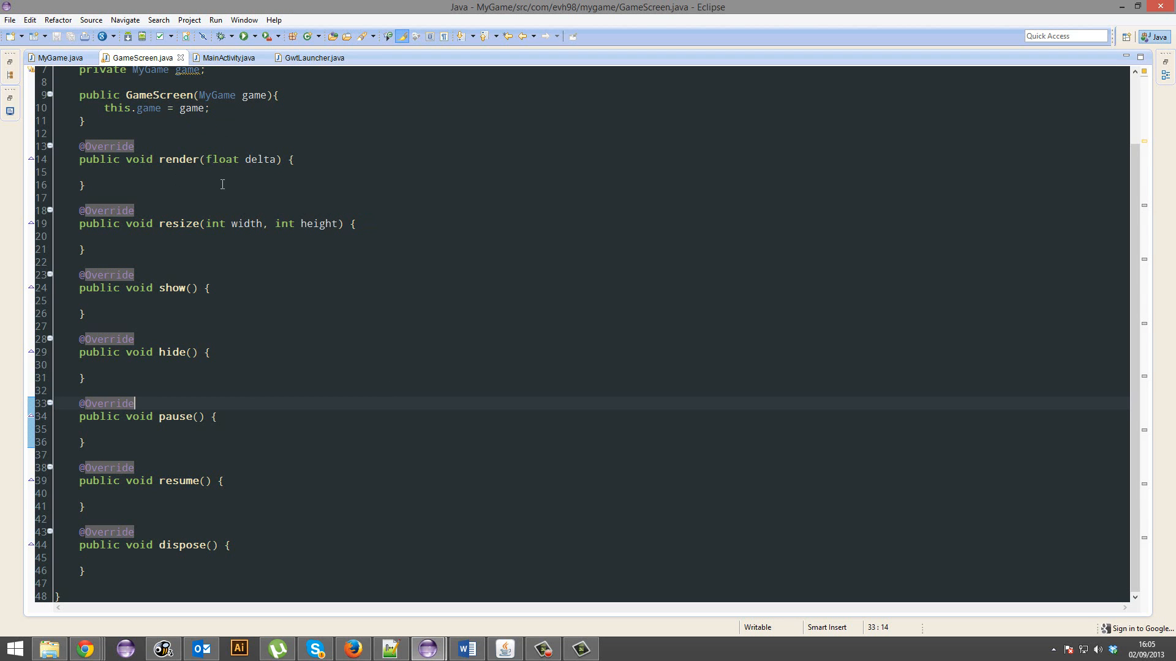
Step: Cut the resize() method, paste it after dispose() at the end of the class, and save
left_click(188, 236)
key("BackSpace")
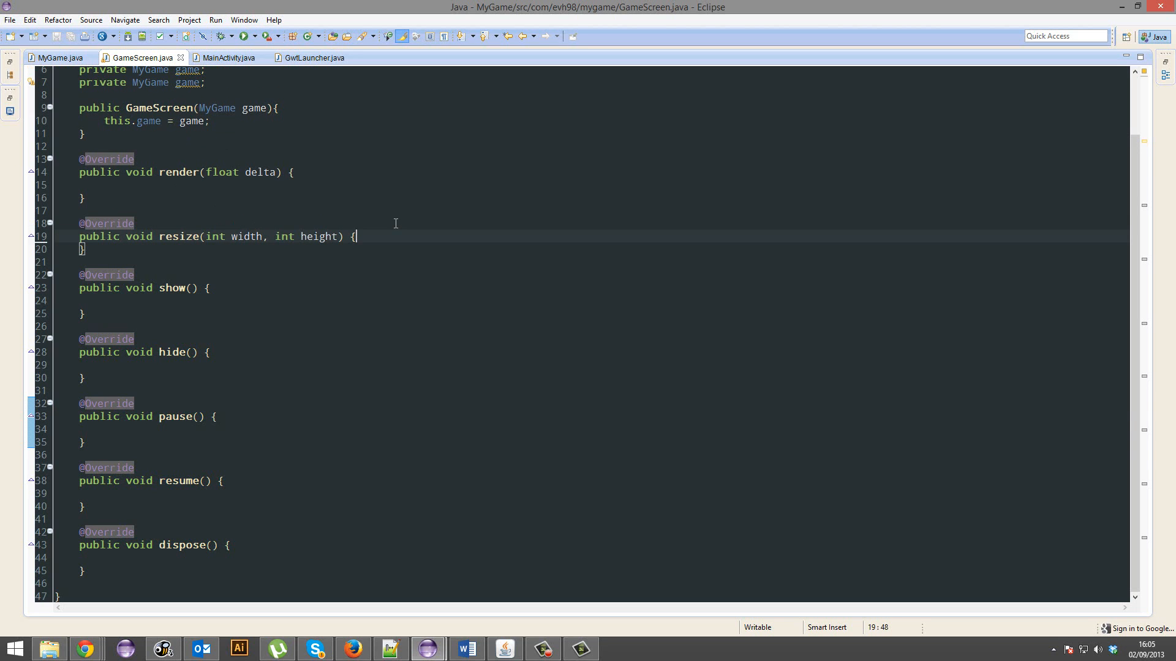
left_click_drag(87, 249, 79, 198)
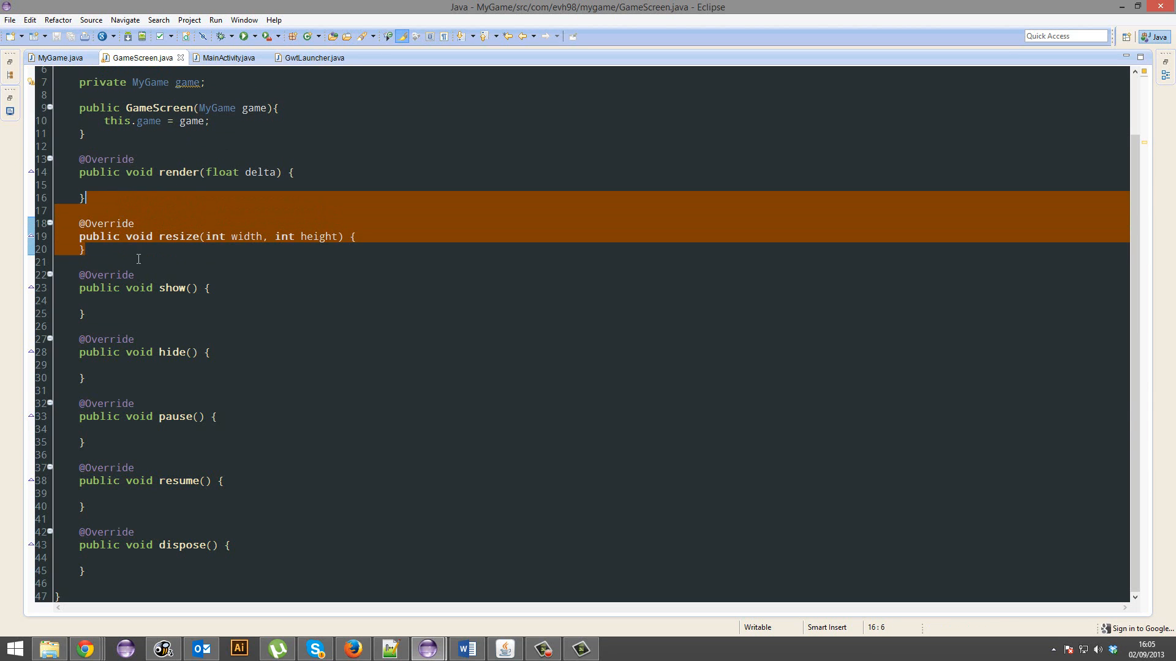
key("BackSpace")
left_click(118, 570)
key("ctrl+v")
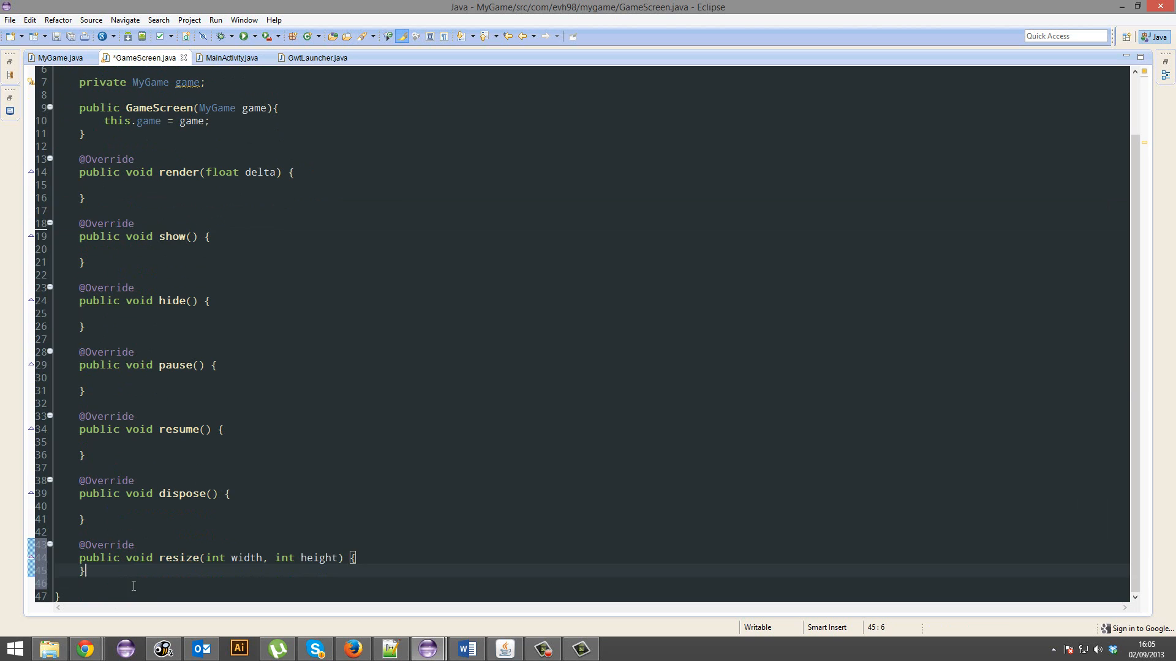
scroll(133, 576, "up", 1)
key("ctrl+s")
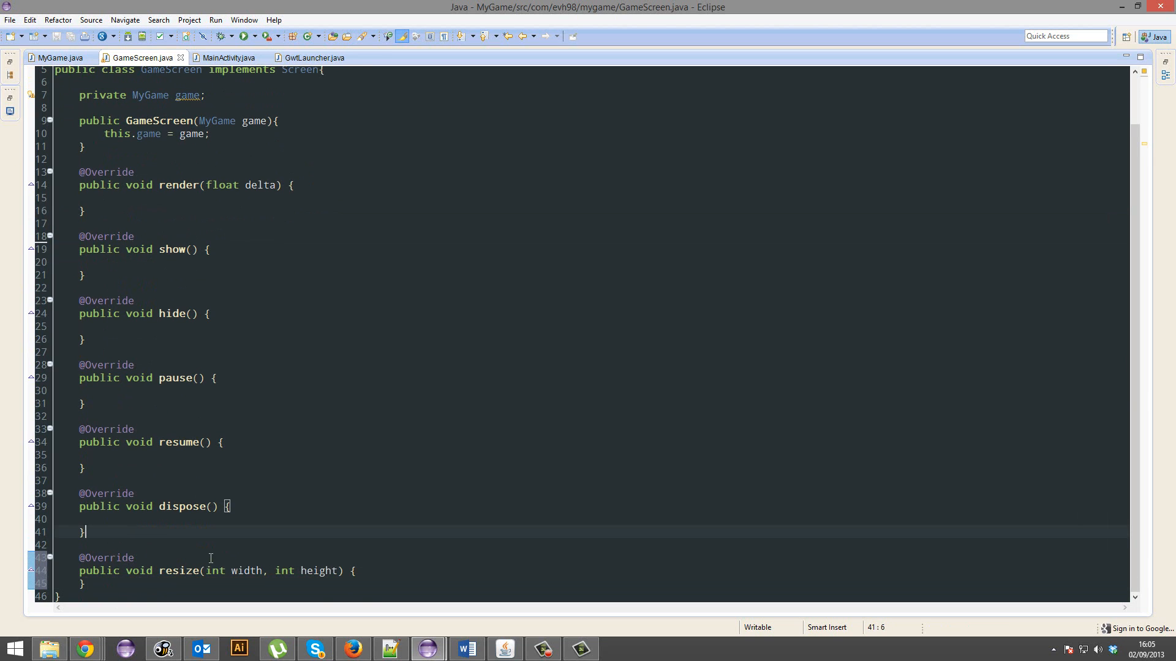
left_click(84, 649)
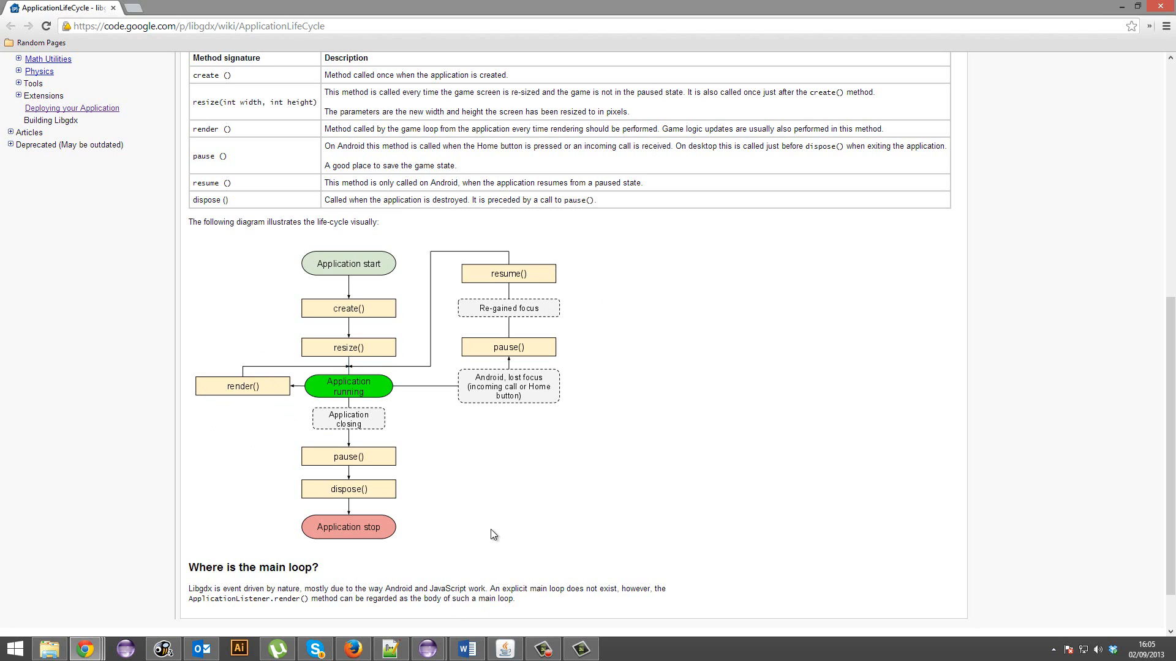
left_click(428, 650)
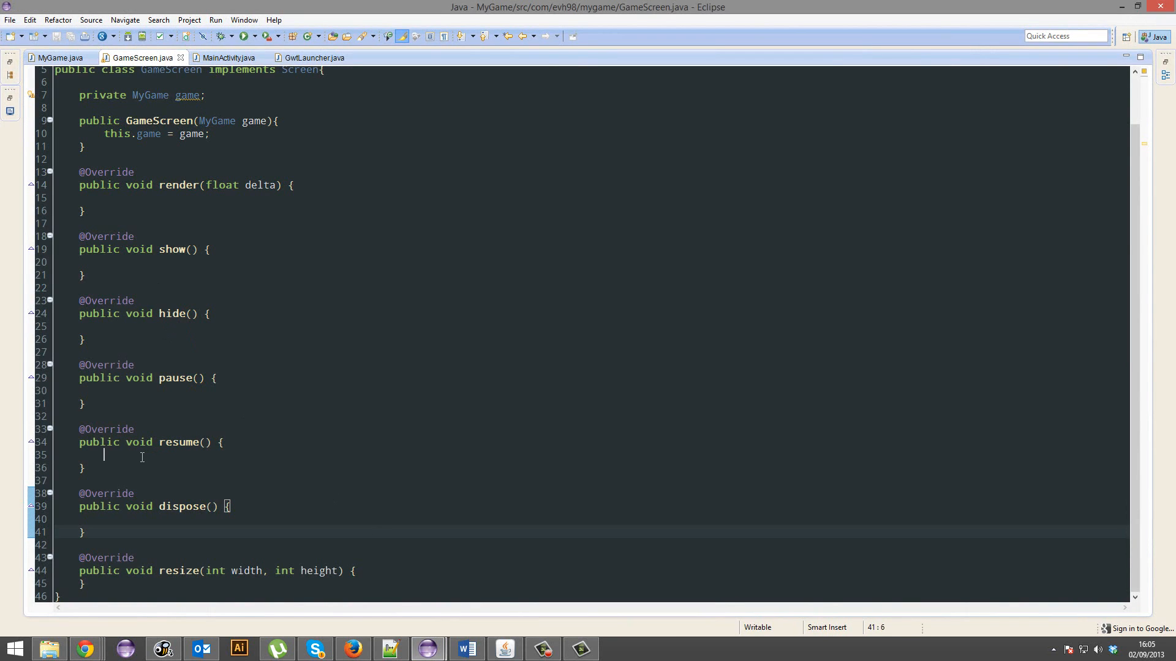
left_click_drag(142, 456, 83, 340)
left_click(175, 378)
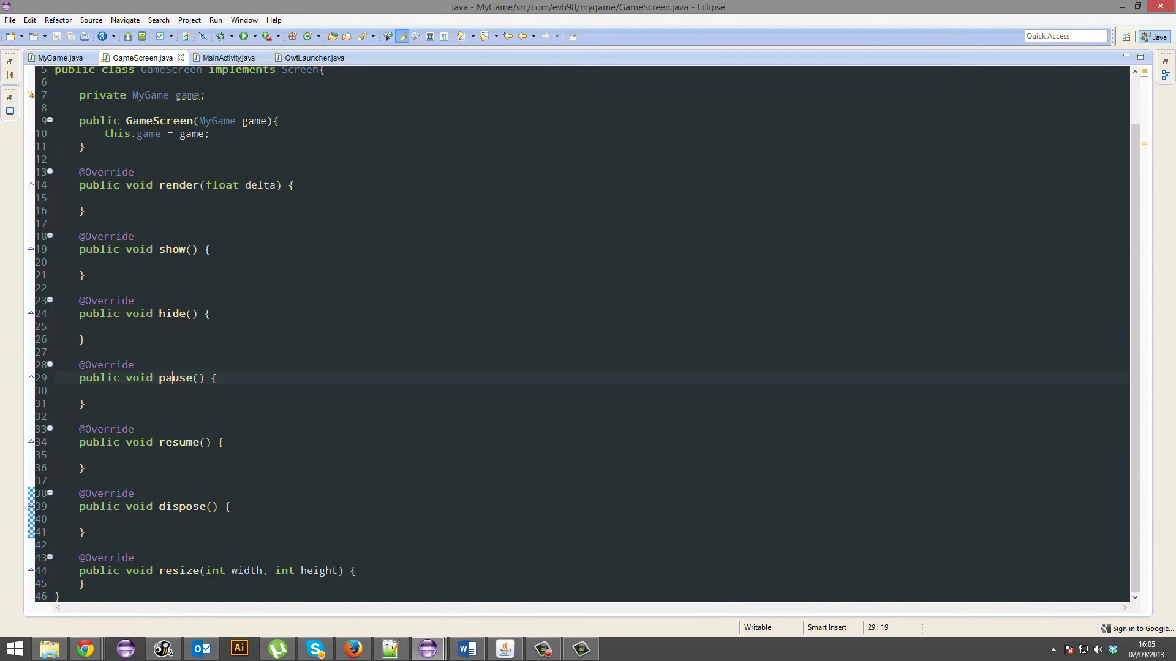
left_click(1120, 6)
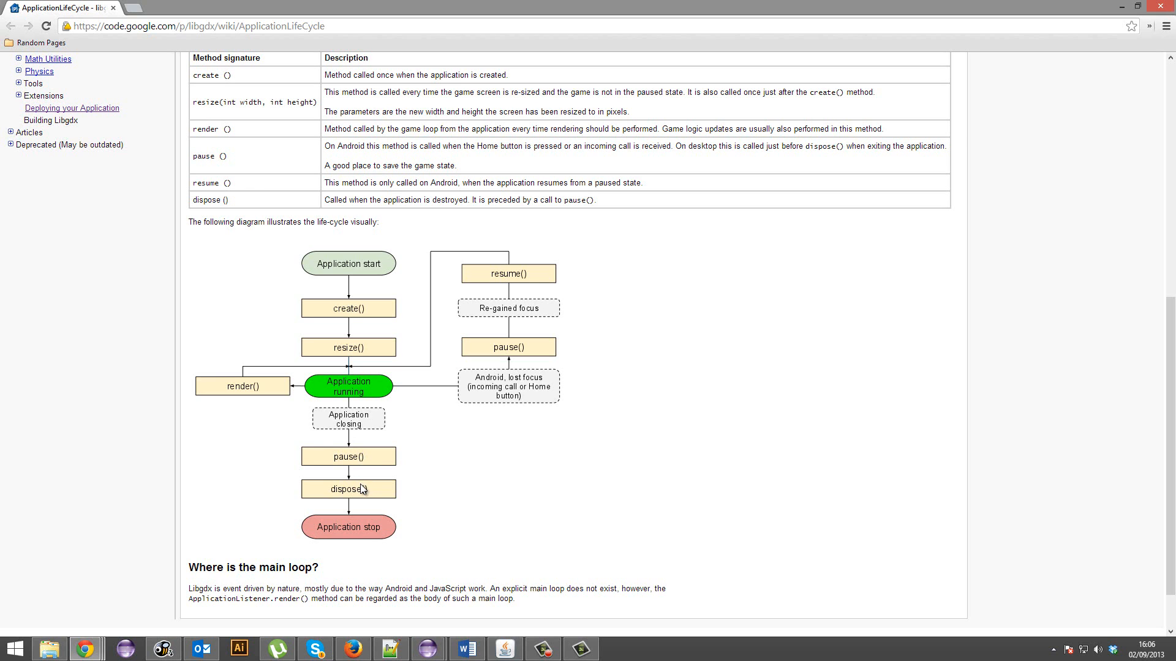
Step: Return to GameScreen.java and look over the show(), hide() and dispose() bodies
left_click(428, 649)
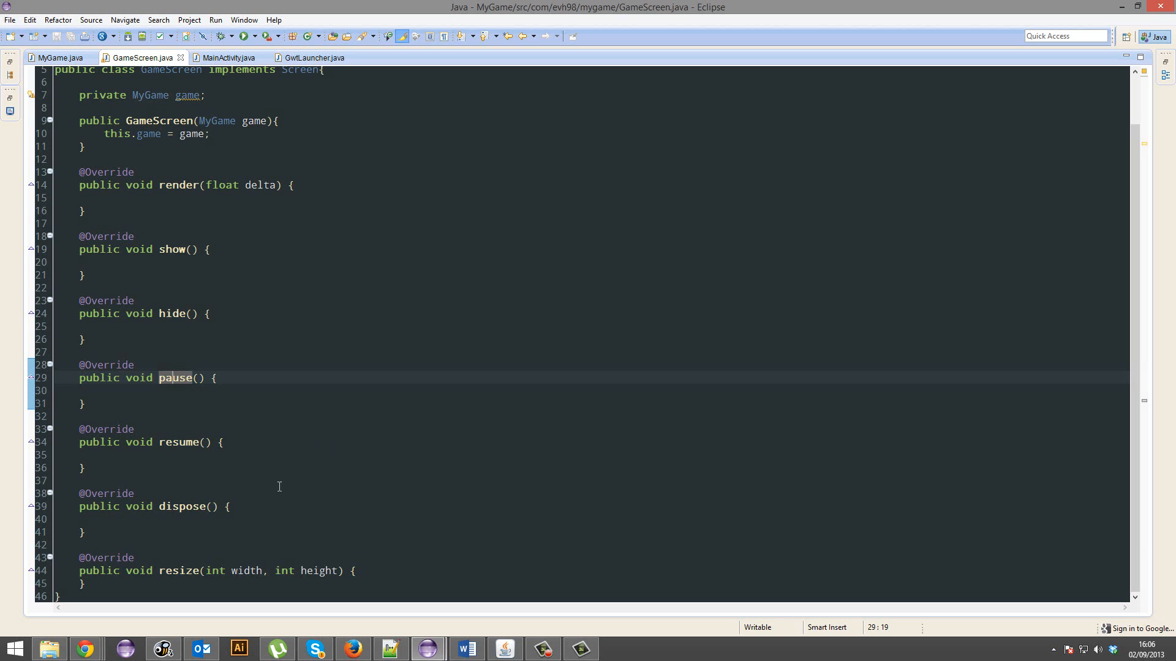
left_click(229, 518)
left_click(119, 264)
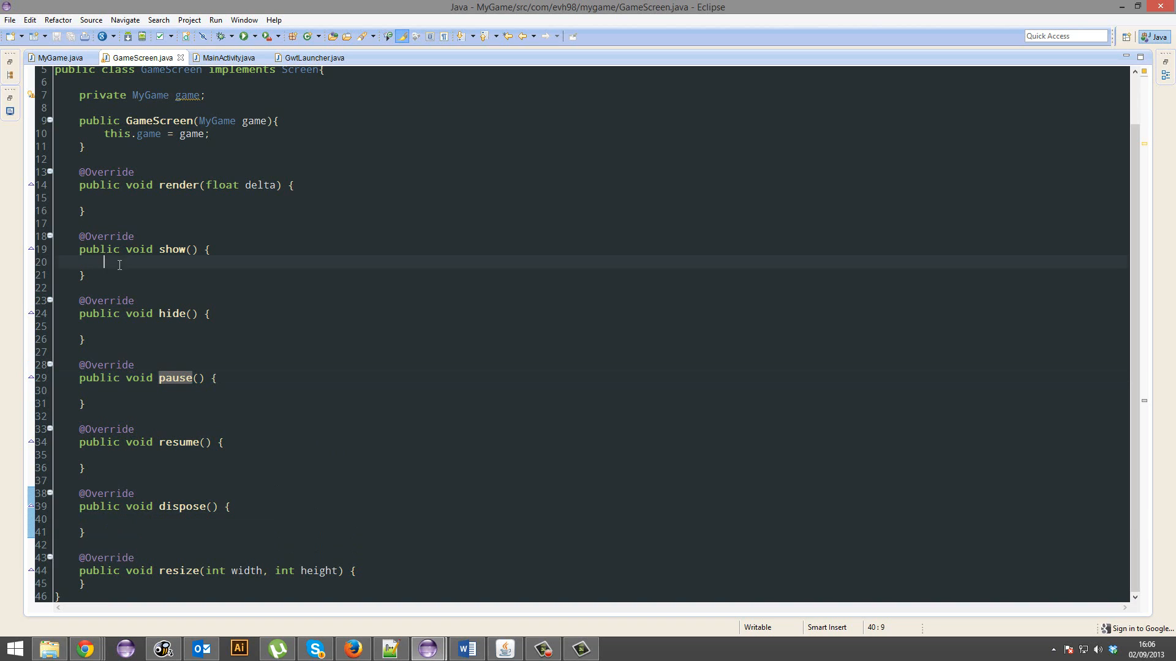
left_click(148, 330)
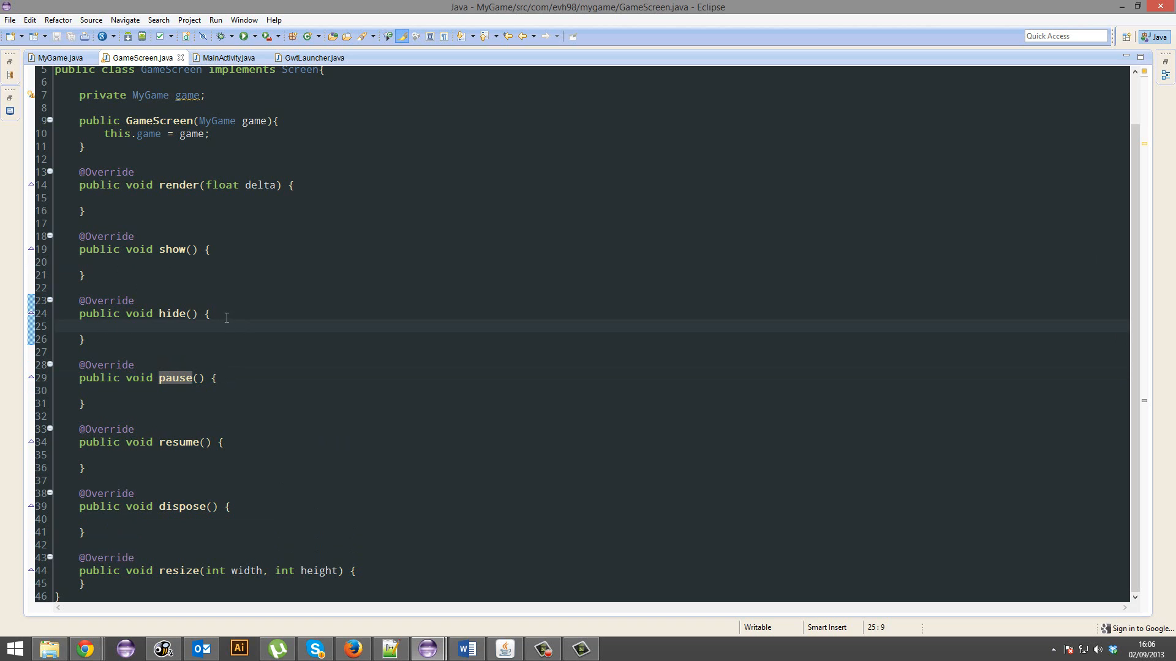
left_click(186, 261)
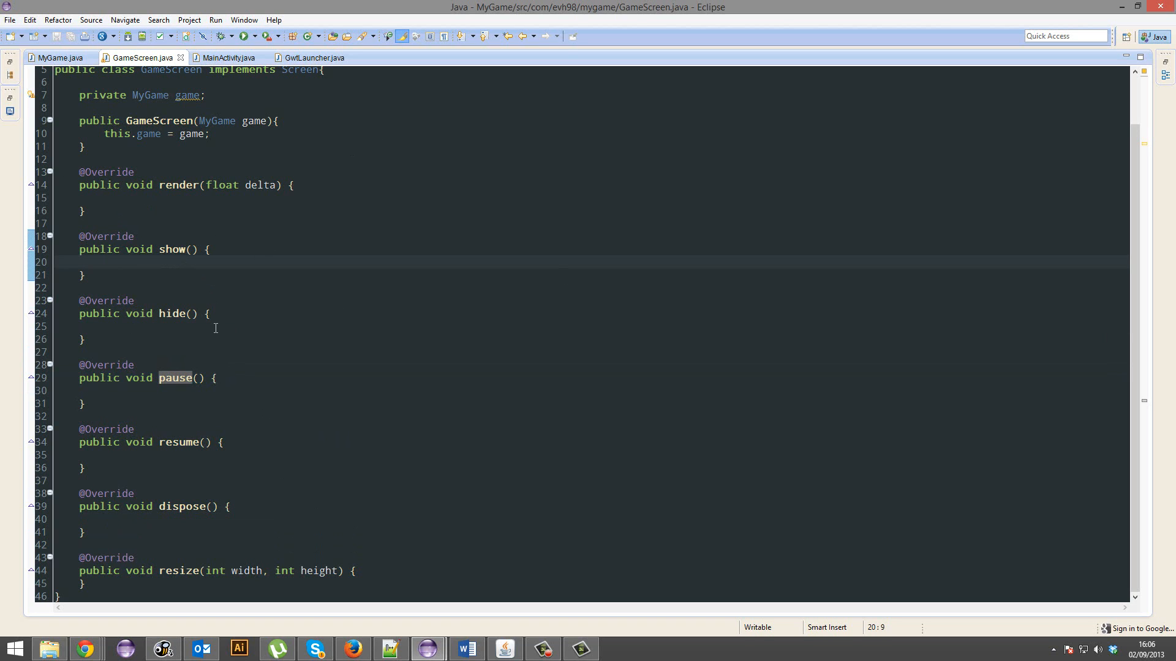
scroll(215, 327, "up", 2)
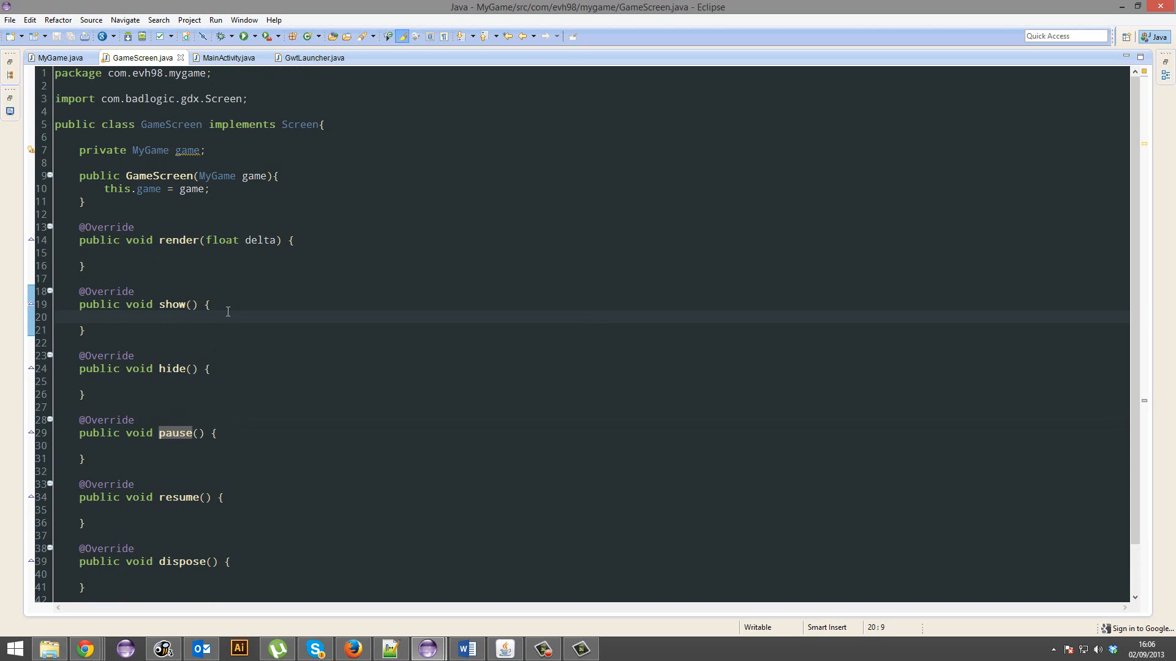
left_click_drag(107, 329, 80, 292)
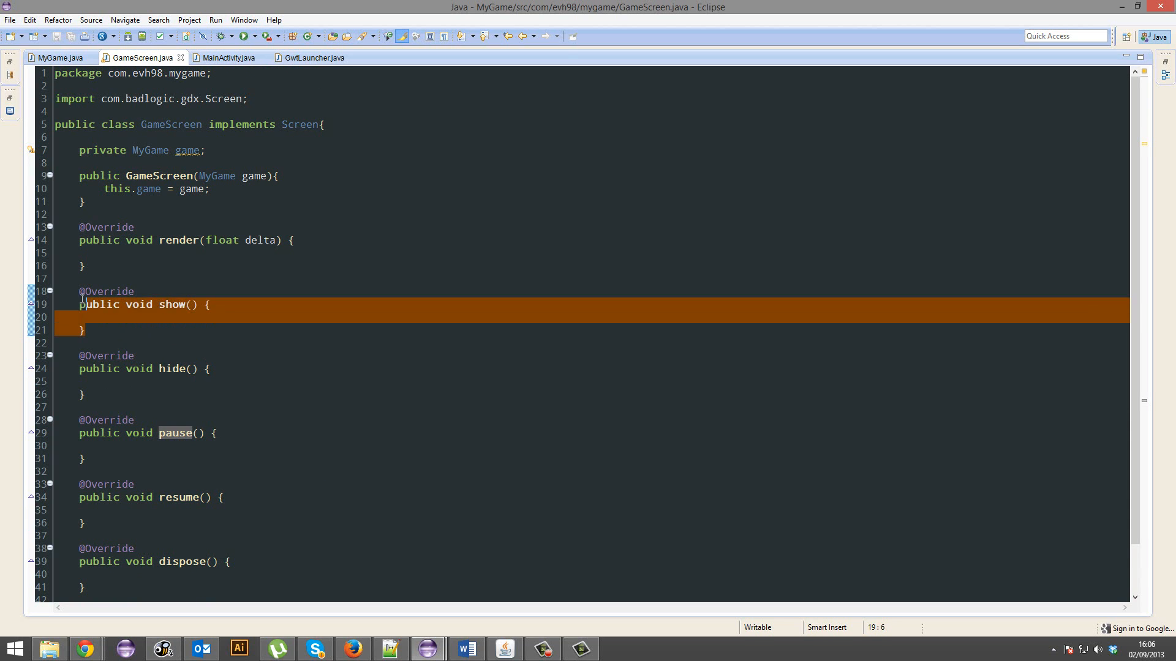
left_click(147, 315)
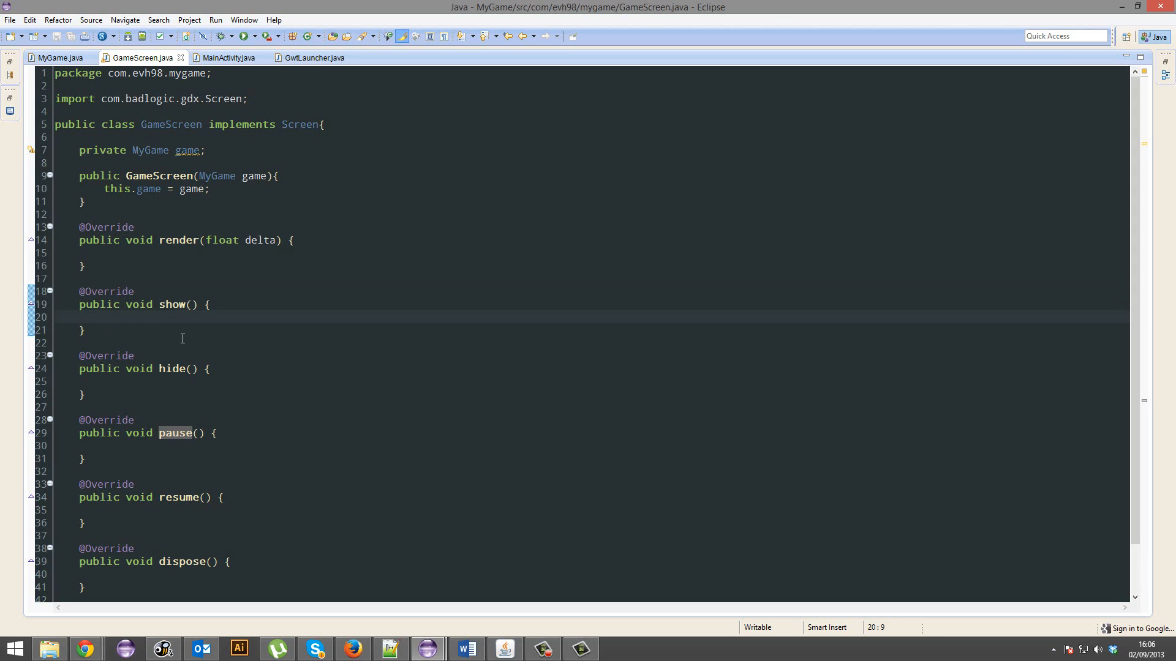
Step: Cut the hide() method, paste it after dispose() beside resize(), and save
left_click_drag(209, 369, 83, 381)
key("BackSpace")
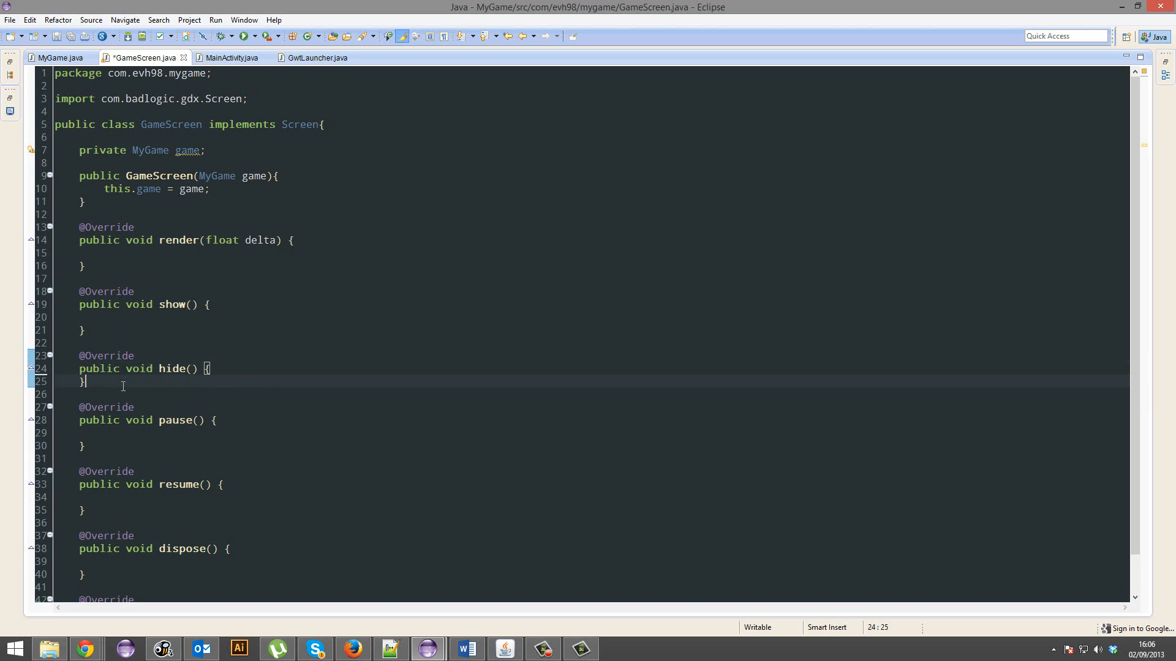
key("shift+Up")
key("shift+Up")
key("ctrl+x")
left_click(111, 526)
key("Return")
key("ctrl+v")
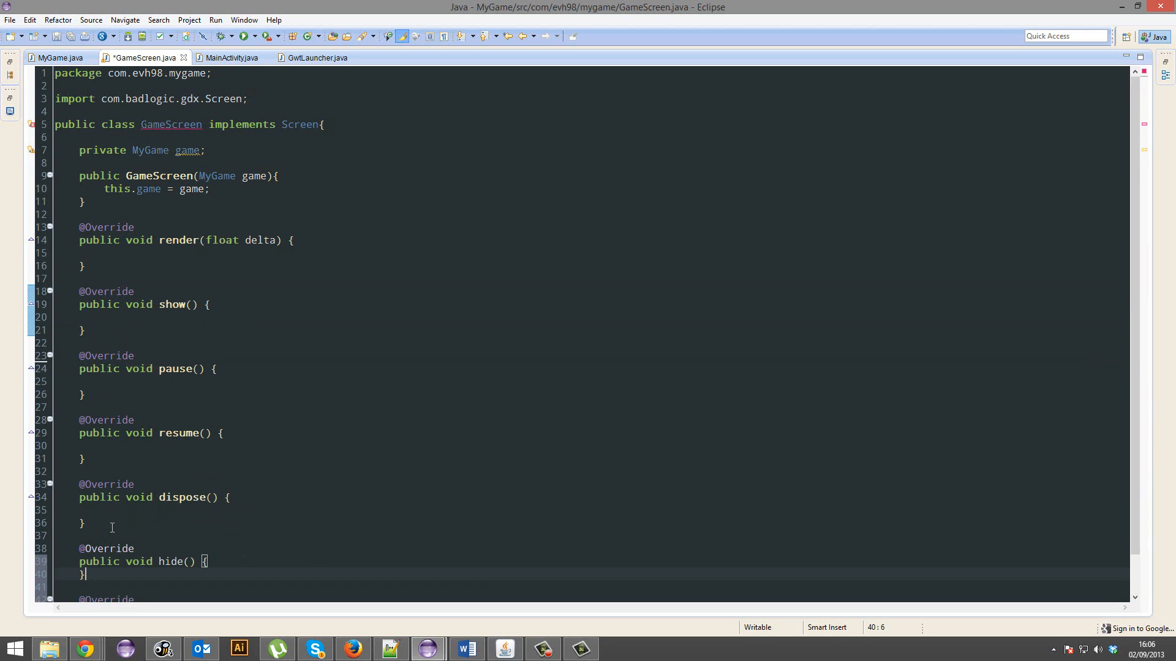
key("ctrl+s")
scroll(323, 449, "down", 1)
scroll(324, 448, "up", 1)
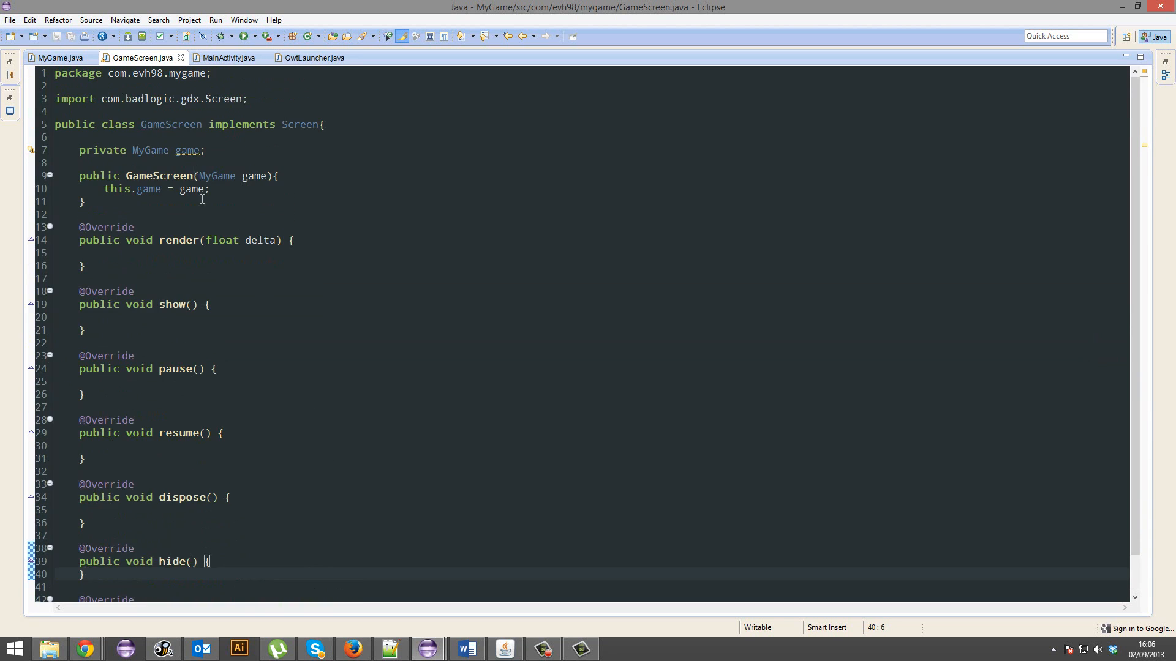